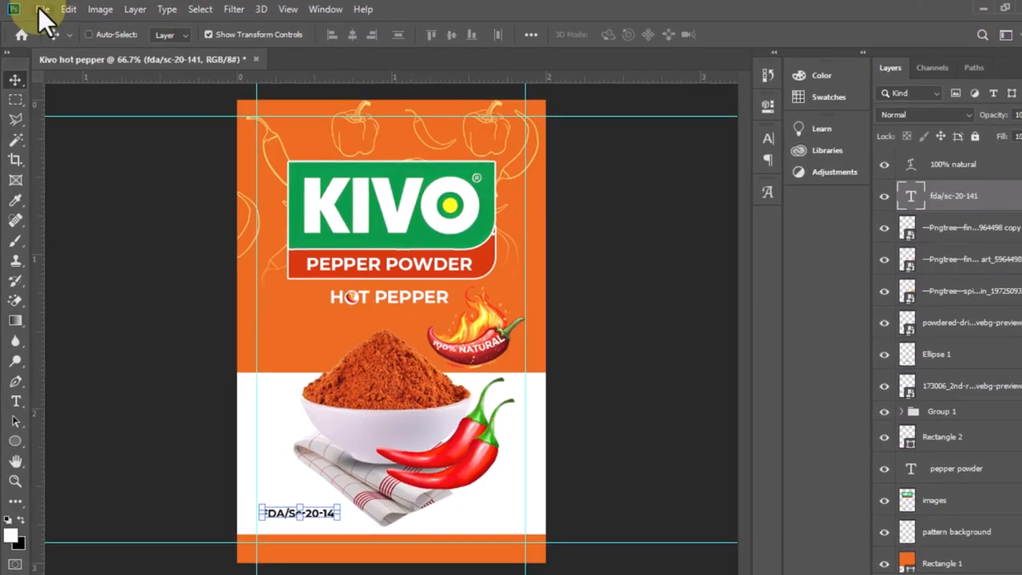
Open the Photoshop file Free_Snacks_Pouch_PSD_Mockup_01 from the Free_Snacks_Pouch_PSD_Mockup folder inside Downloads > mockup
left_click(41, 10)
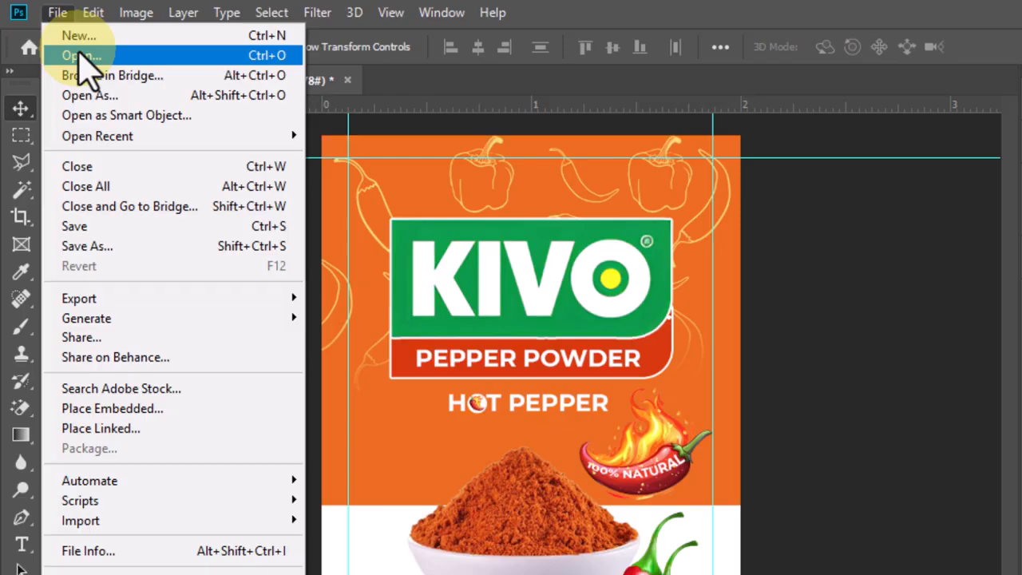
left_click(89, 56)
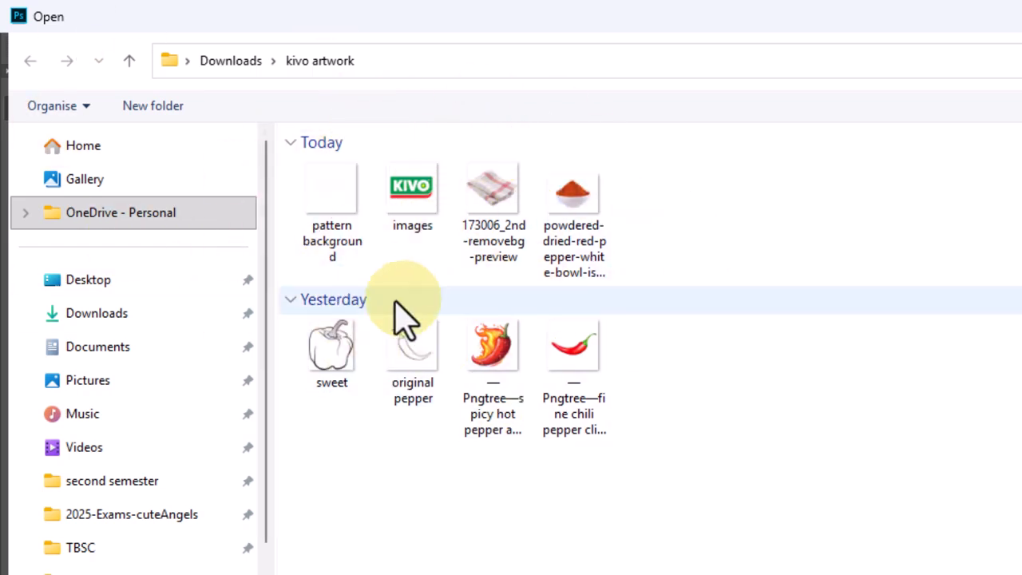
left_click(130, 63)
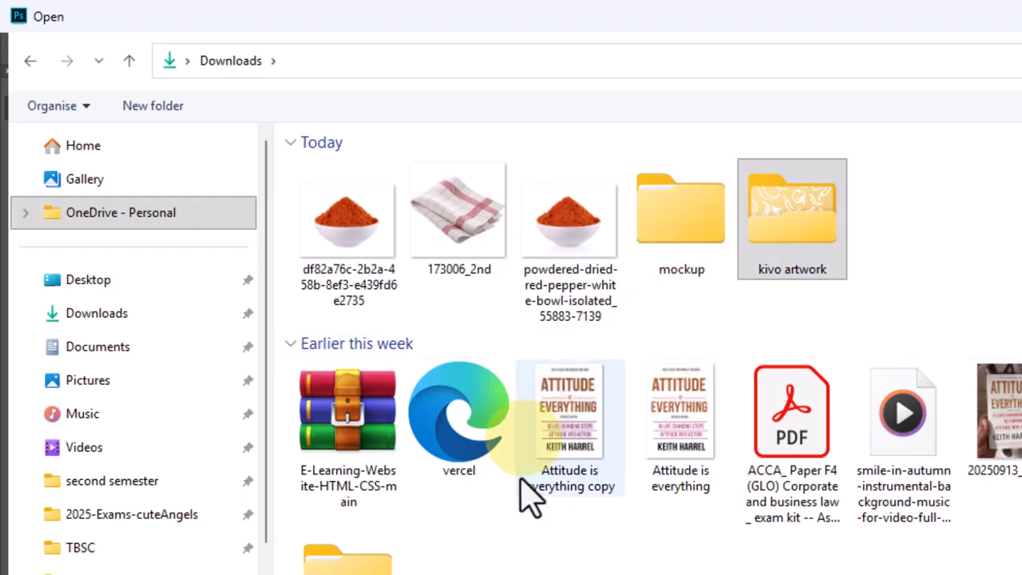
double_click(692, 217)
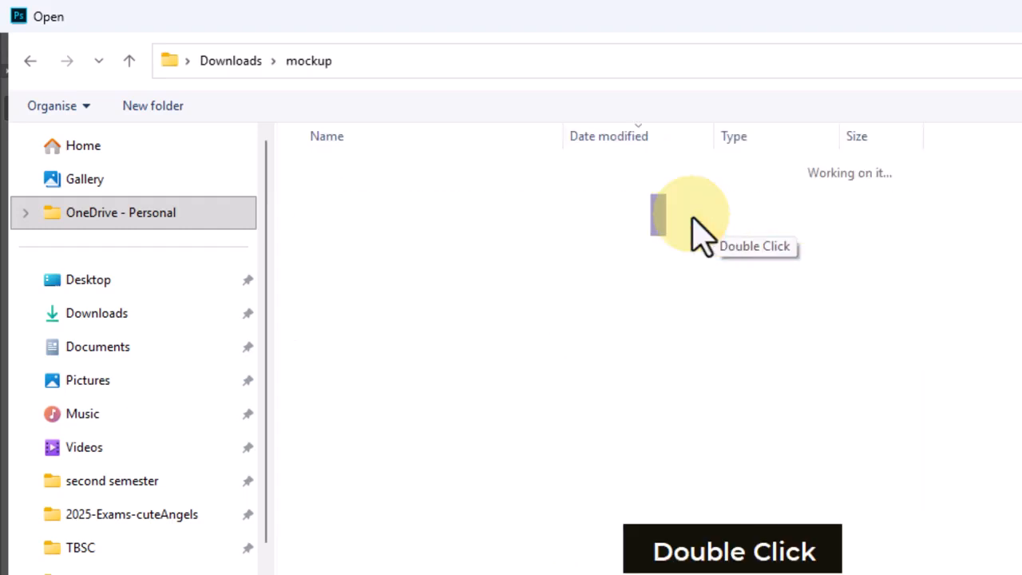
double_click(441, 226)
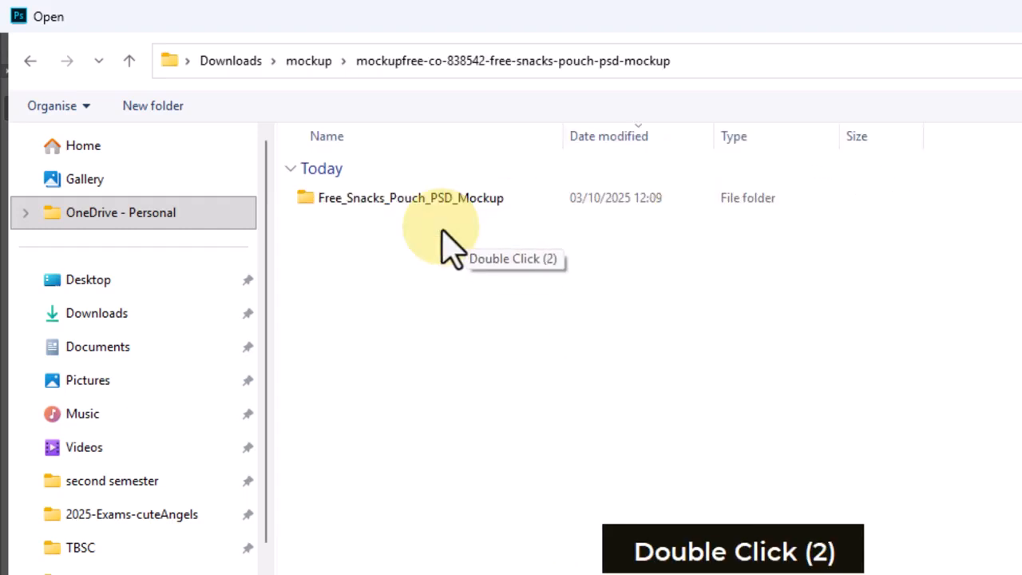
double_click(425, 206)
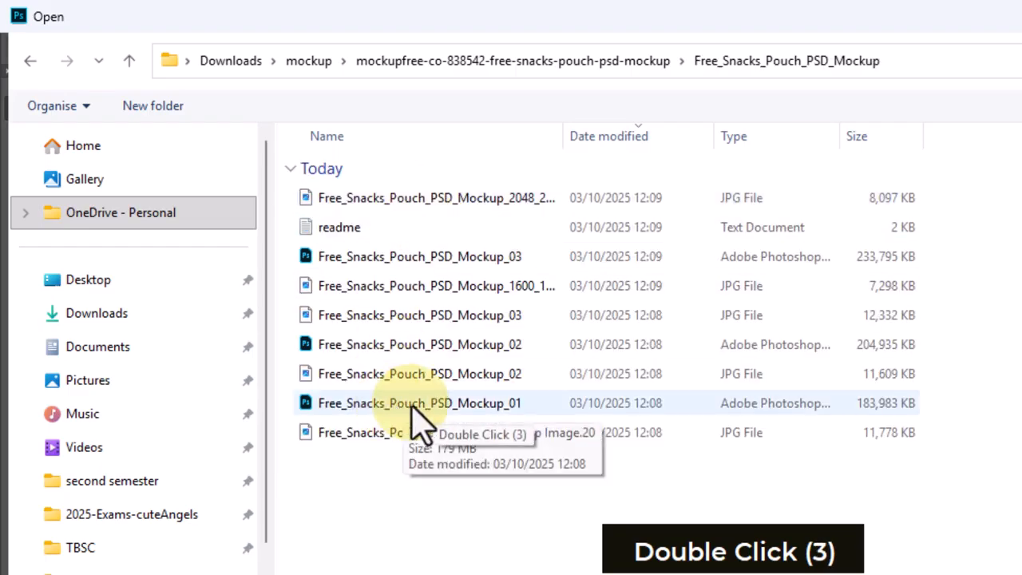
double_click(413, 405)
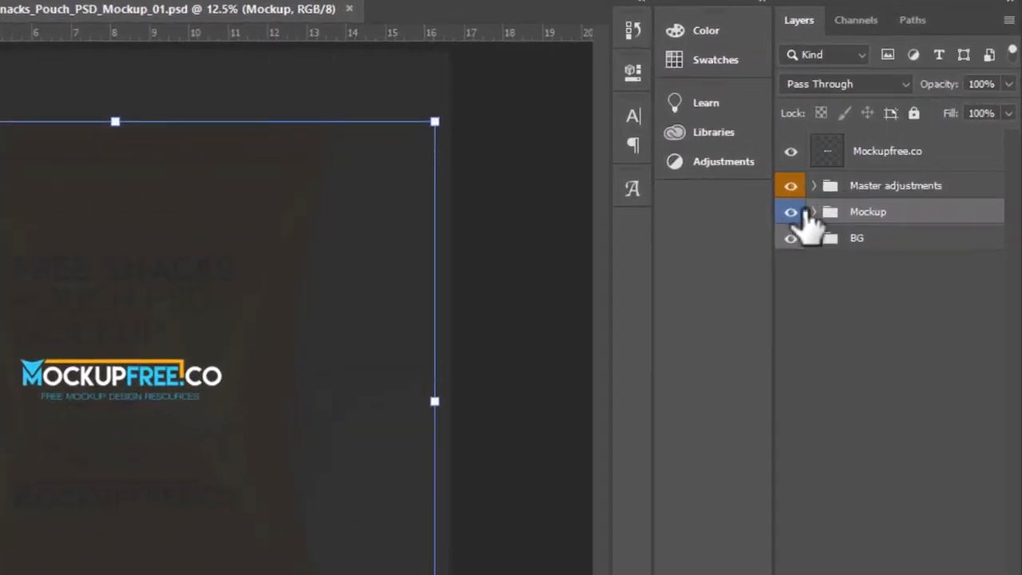
Expand the Mockup group and hide the Mockupfree.co and Color_1 layers, briefly toggling Mockup_2 to check what it shows
left_click(814, 212)
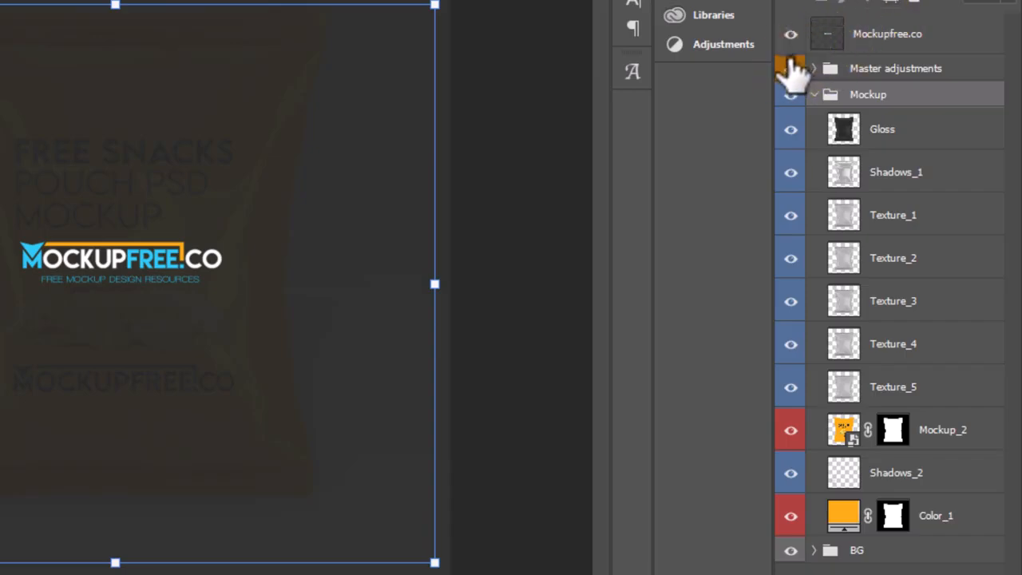
left_click(790, 34)
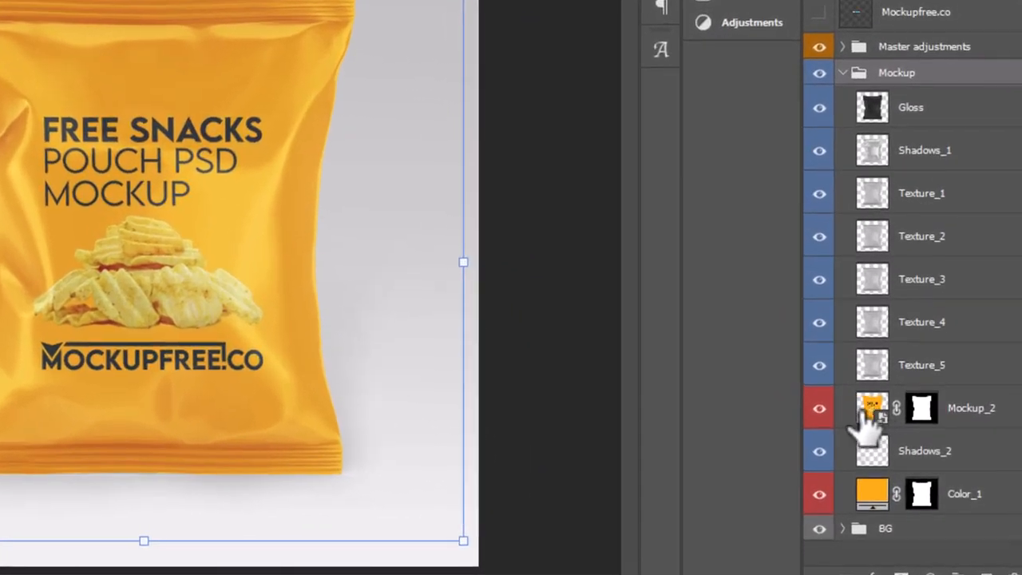
left_click(820, 408)
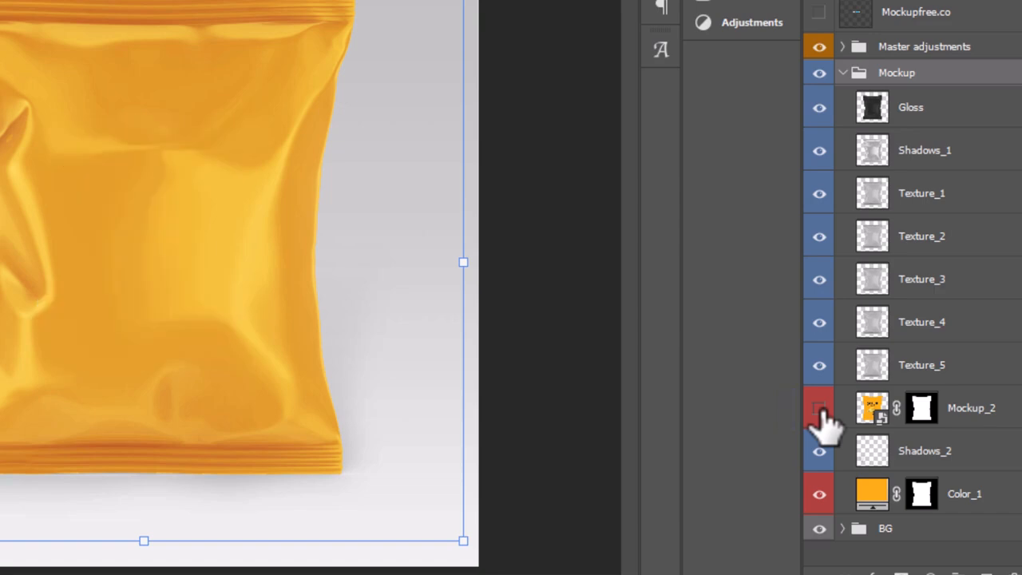
left_click(819, 495)
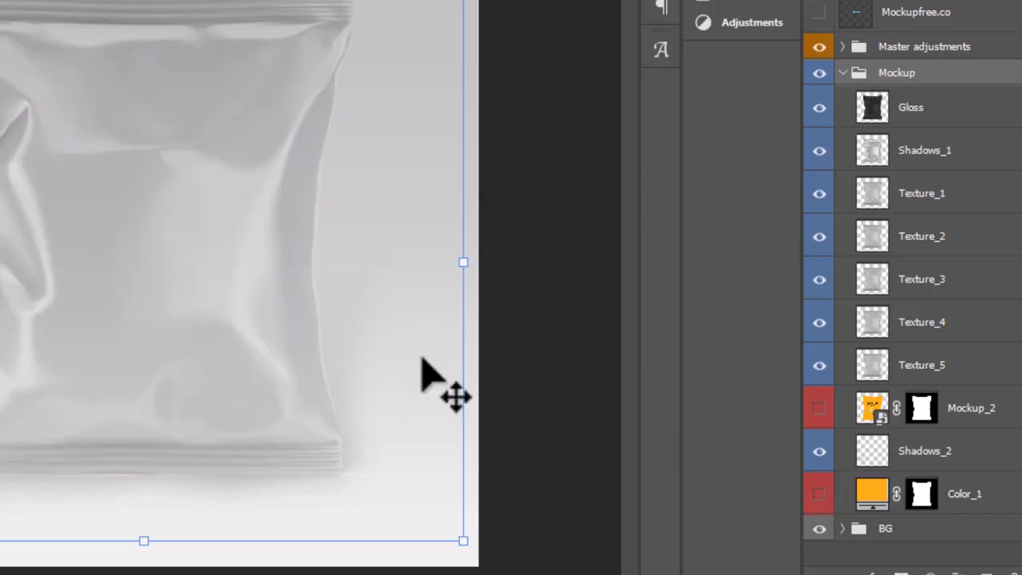
left_click(819, 408)
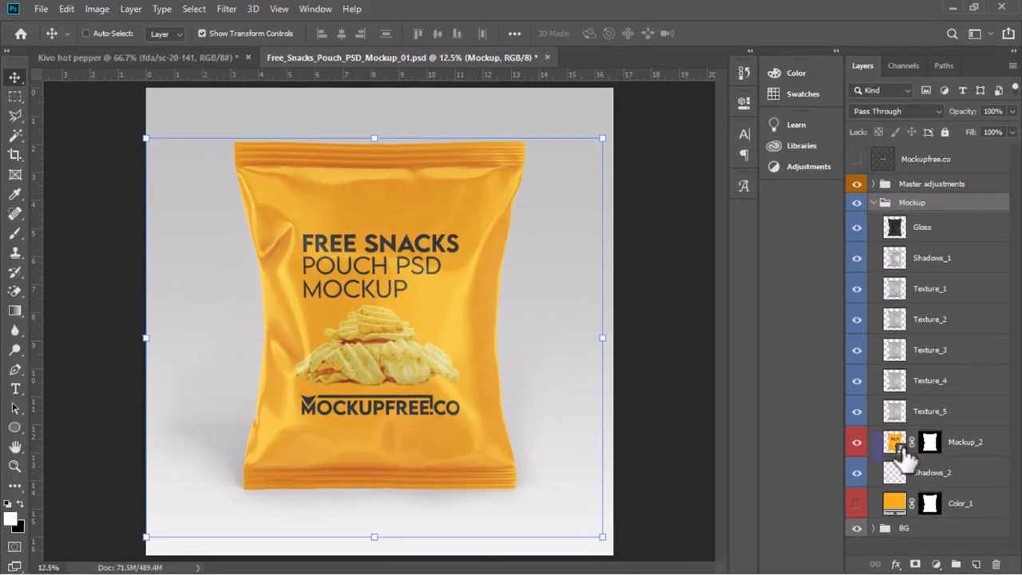
Open the contents of the Mockup_2 smart object for editing and compare them with the pouch mockup
double_click(902, 451)
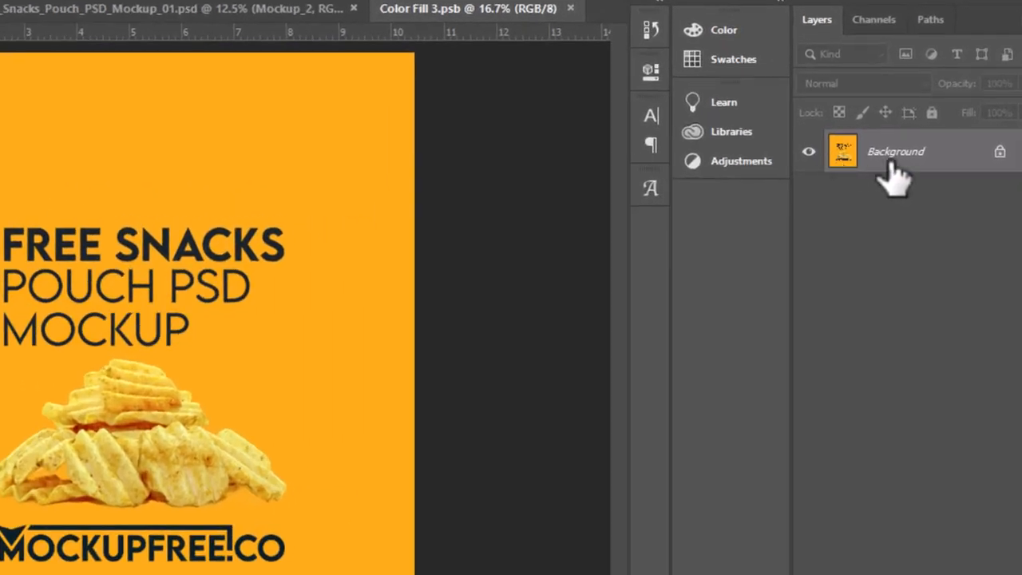
left_click(779, 222)
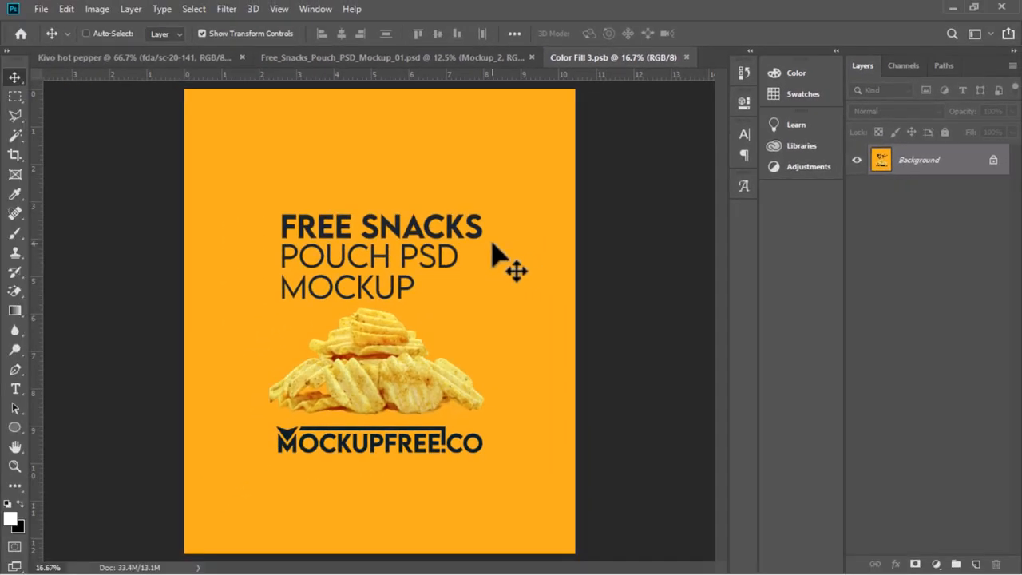
left_click(343, 58)
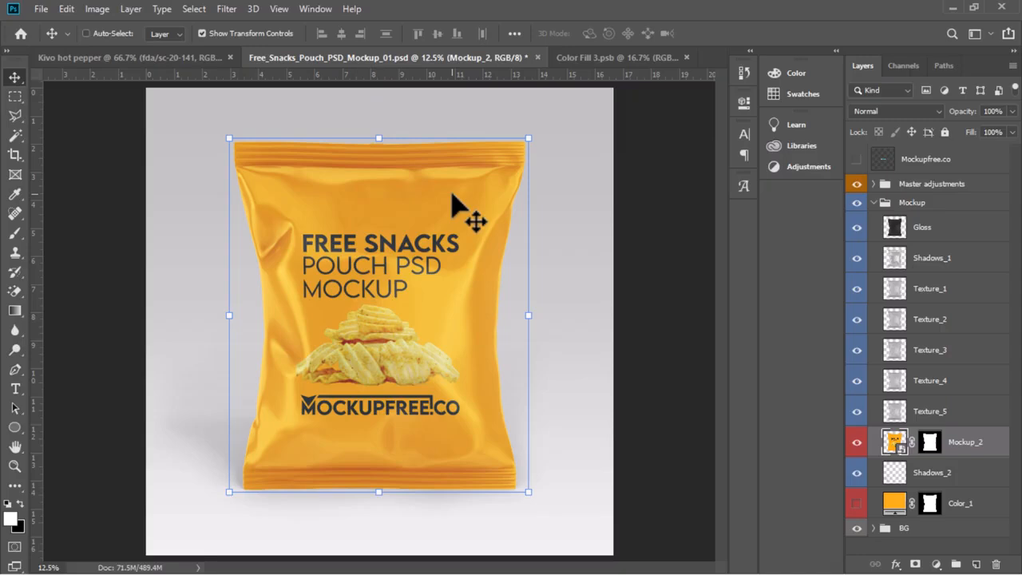
left_click(579, 59)
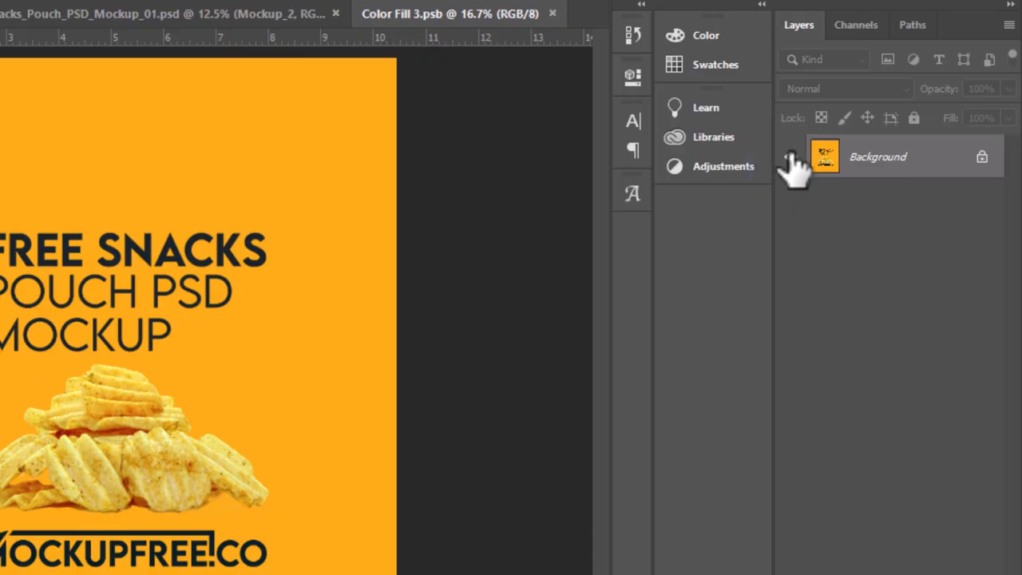
Convert the locked Background of the smart object contents into a regular layer and hide it
double_click(980, 156)
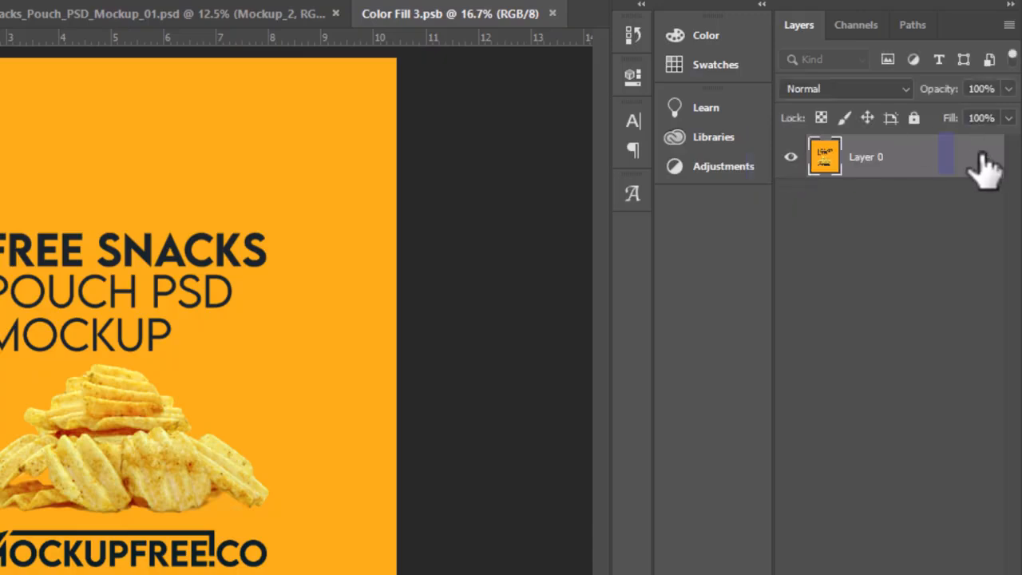
double_click(803, 164)
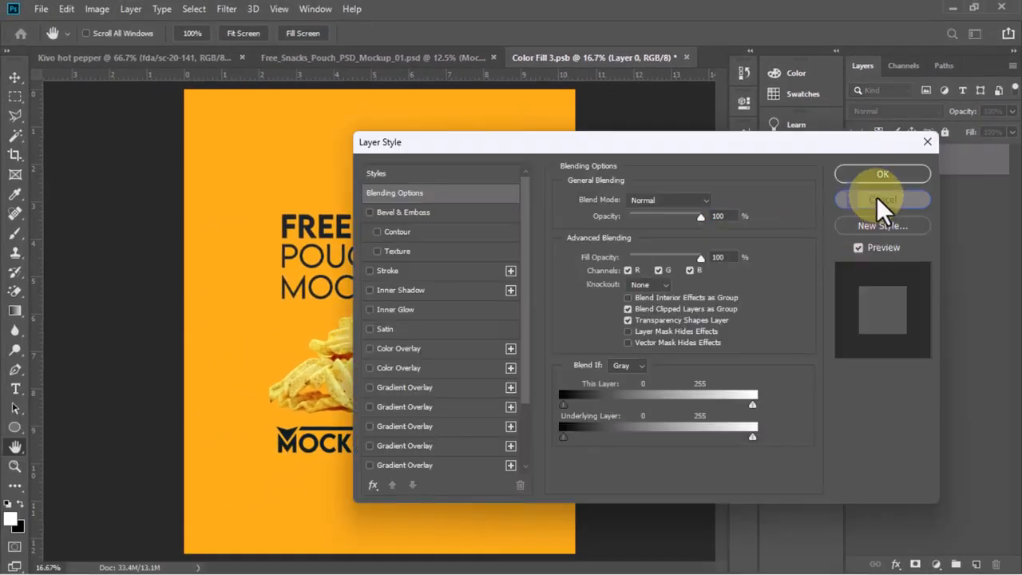
left_click(886, 172)
left_click(856, 160)
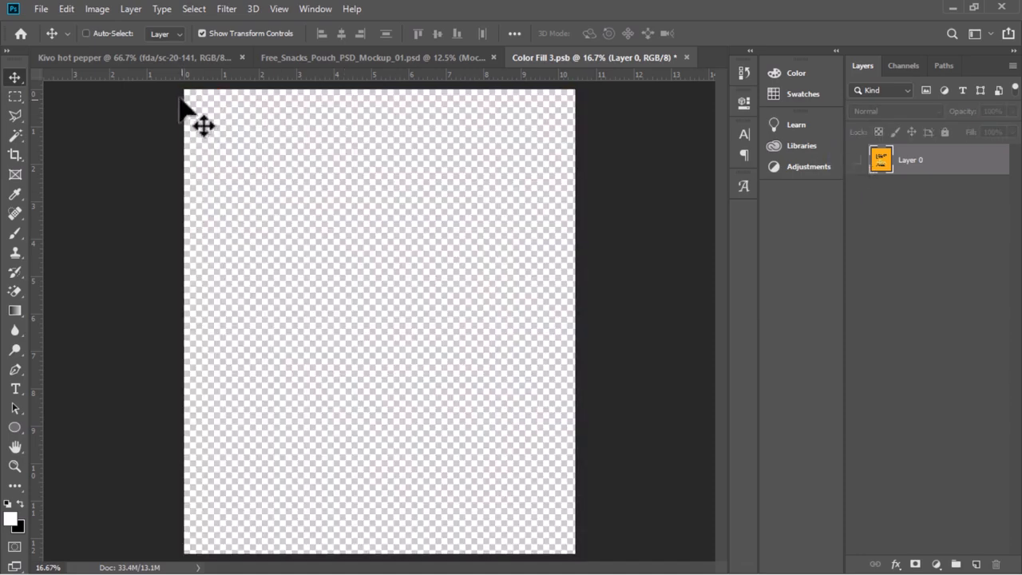
Switch to the Kivo hot pepper document and flatten its artwork into a single layer
left_click(159, 61)
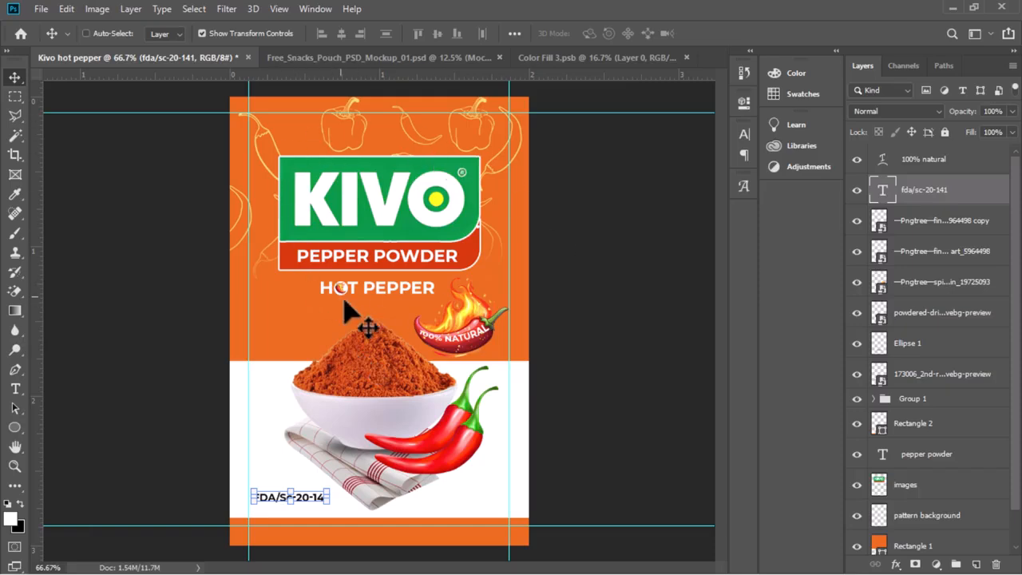
left_click(584, 62)
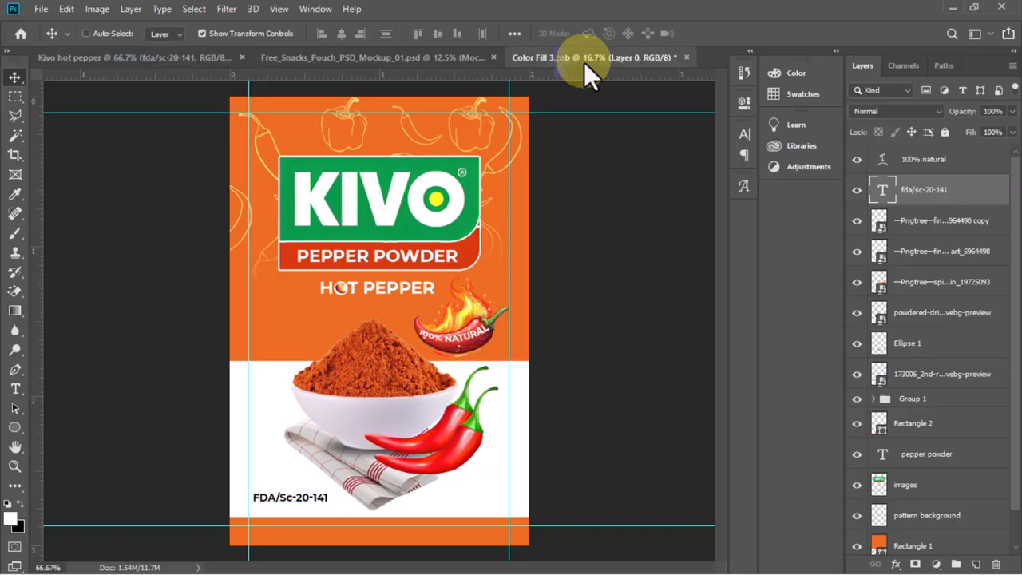
left_click(199, 58)
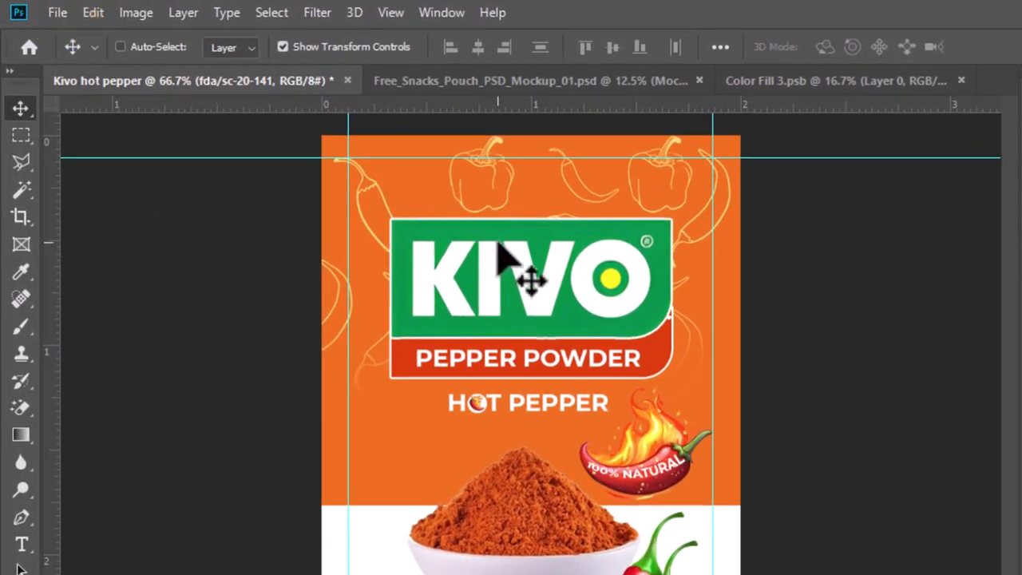
left_click(183, 13)
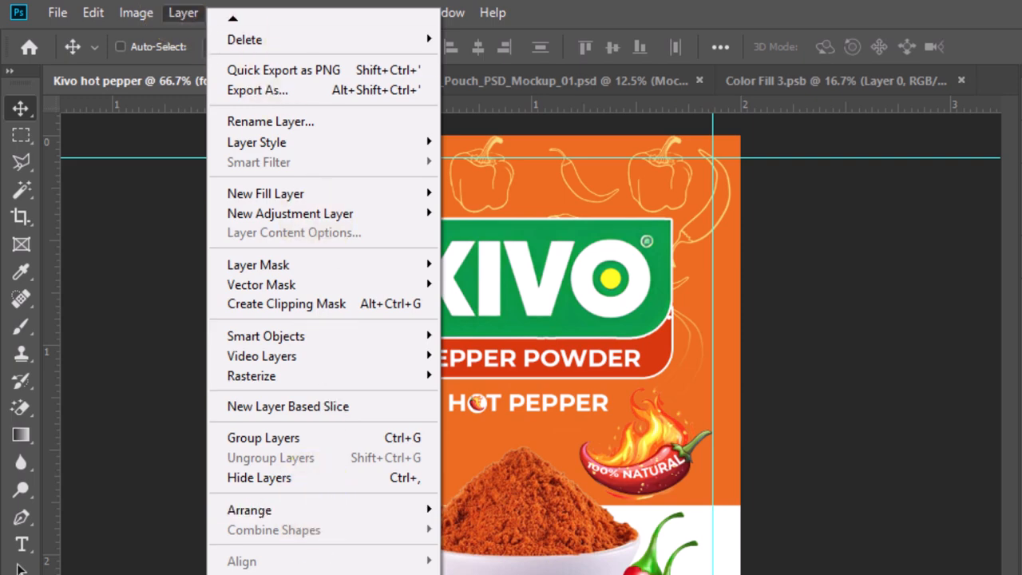
left_click(260, 574)
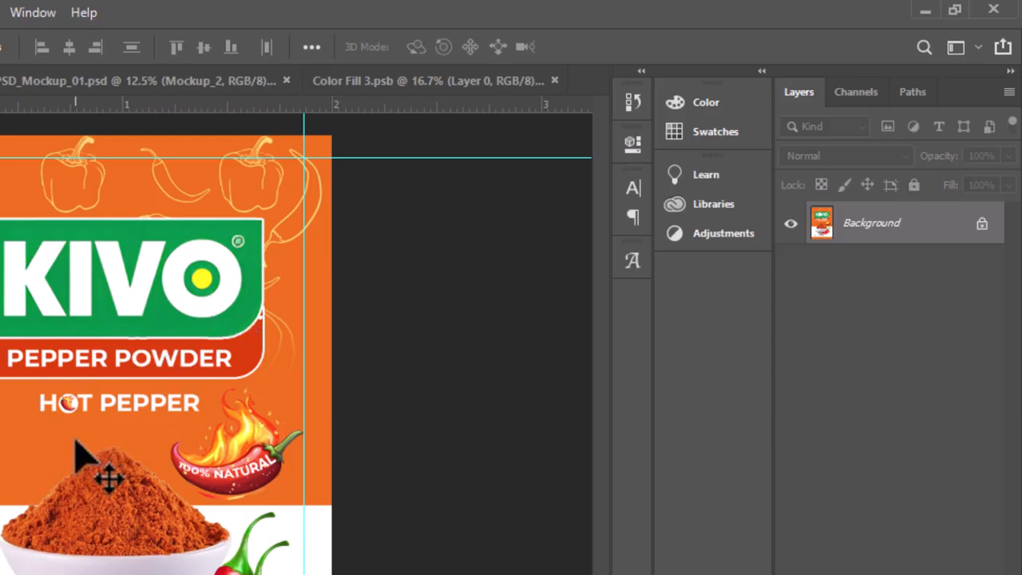
Move a copy of the flattened Kivo artwork into the middle of the Color Fill 3.psb canvas
left_click_drag(75, 442, 75, 418)
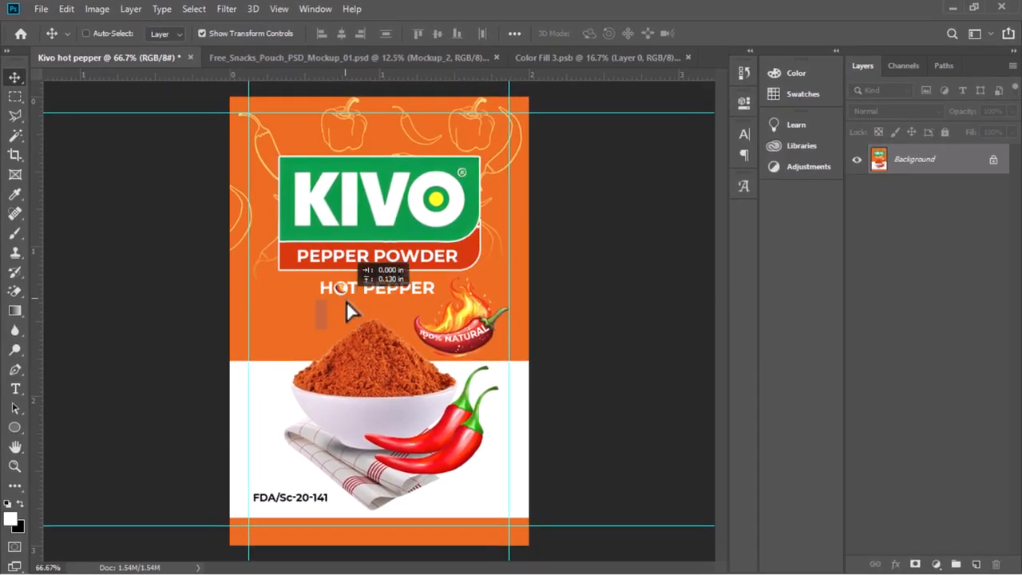
left_click_drag(346, 300, 349, 302)
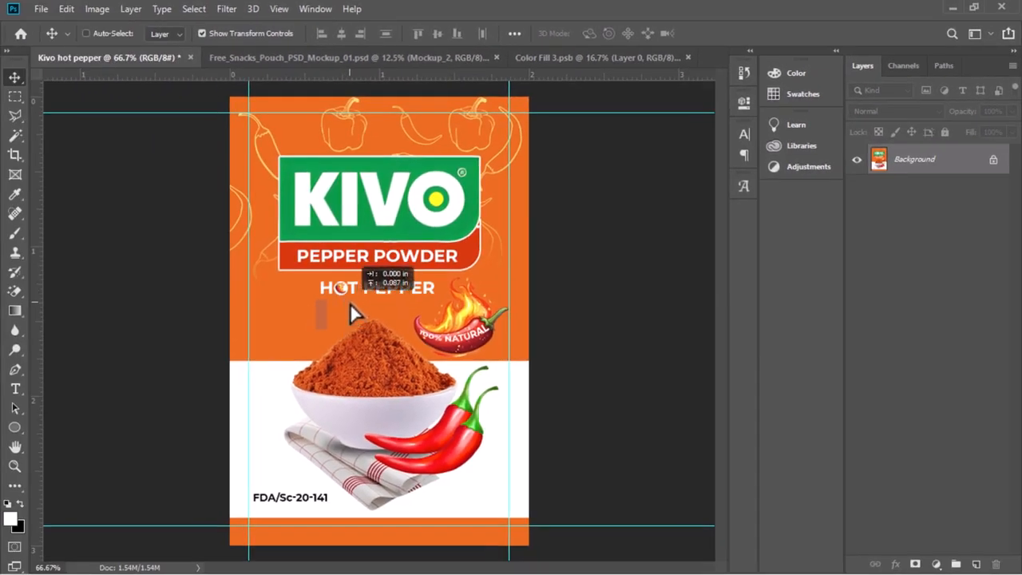
left_click_drag(350, 303, 476, 87)
left_click_drag(524, 52, 370, 317)
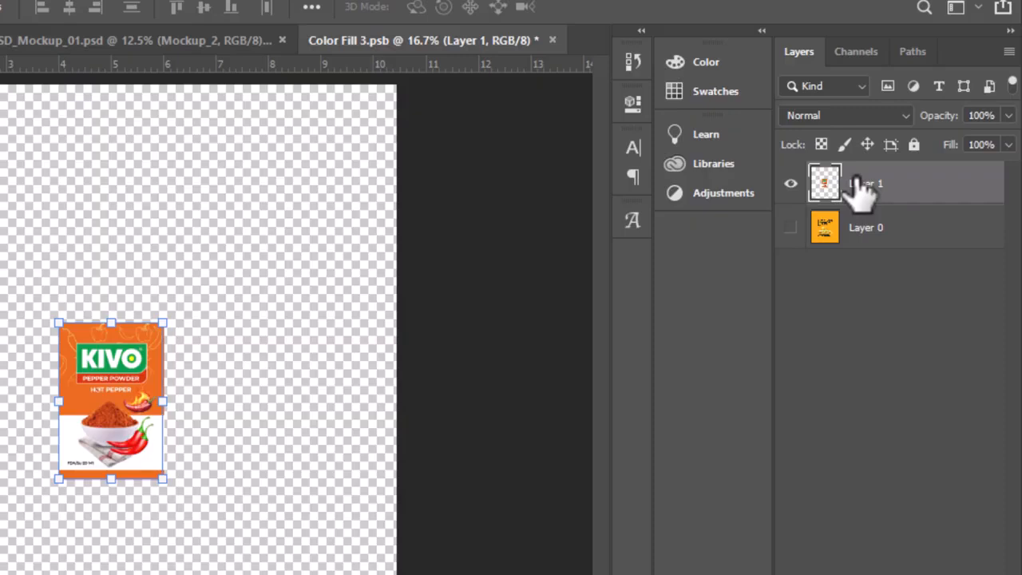
Convert the Kivo artwork layer to a smart object and scale it proportionally to about 417% to fill the canvas height
right_click(862, 192)
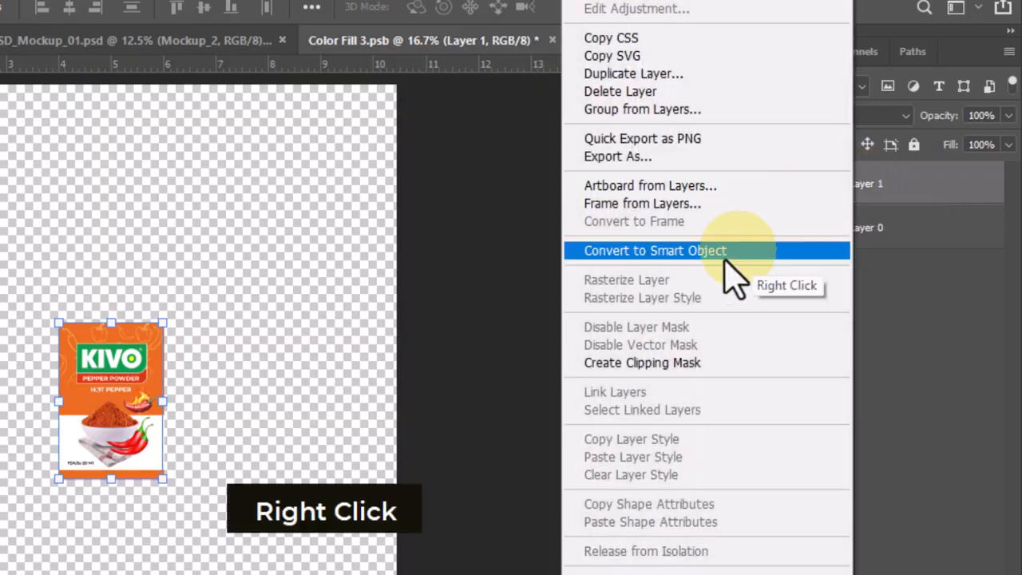
left_click(678, 250)
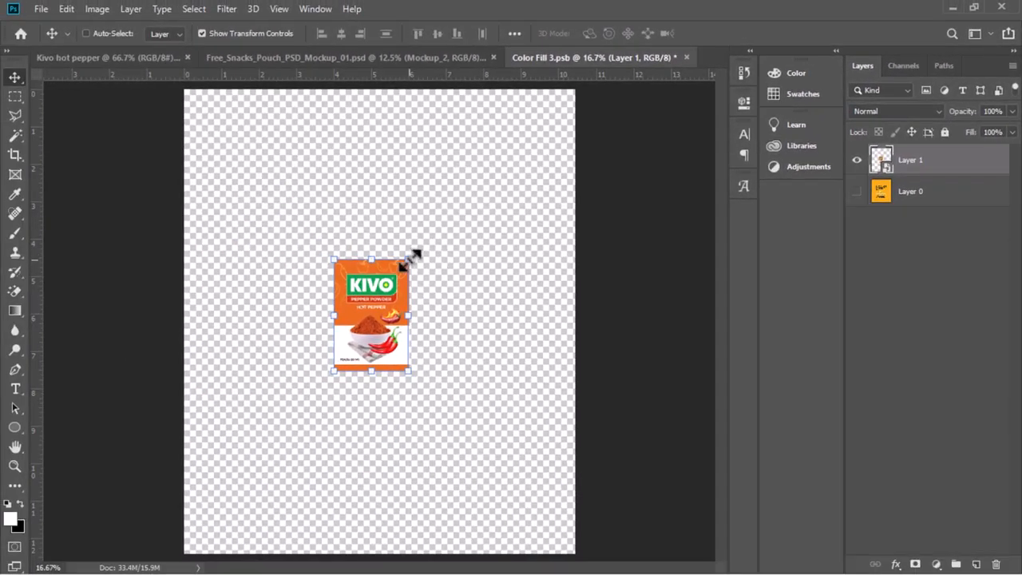
key("alt")
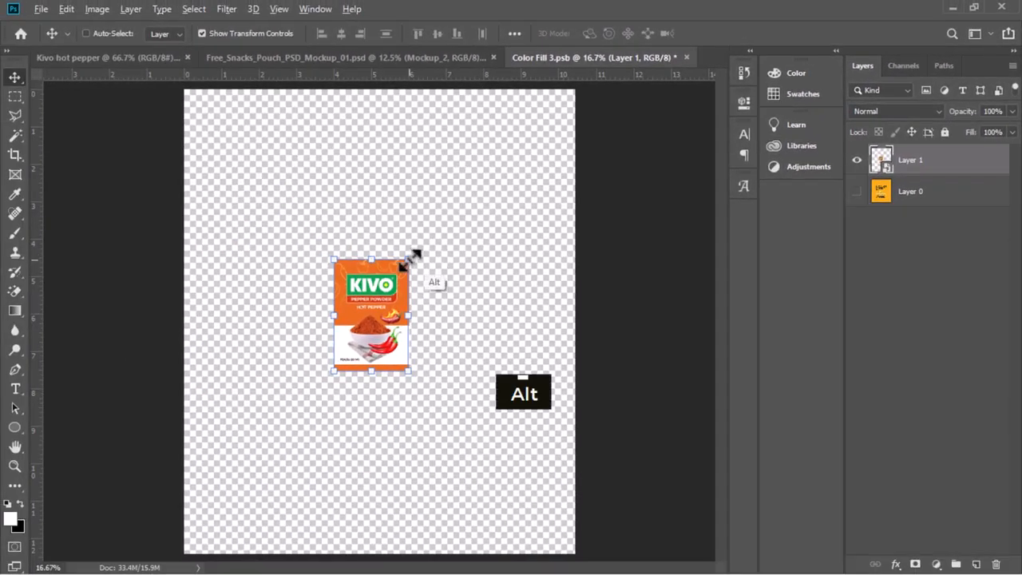
left_click_drag(411, 257, 491, 60)
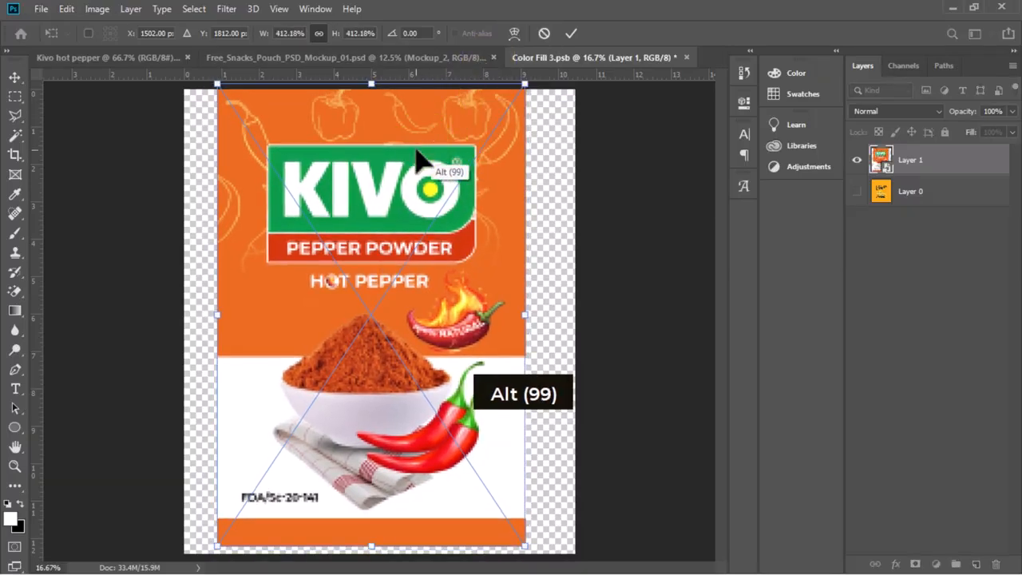
left_click_drag(416, 147, 416, 159)
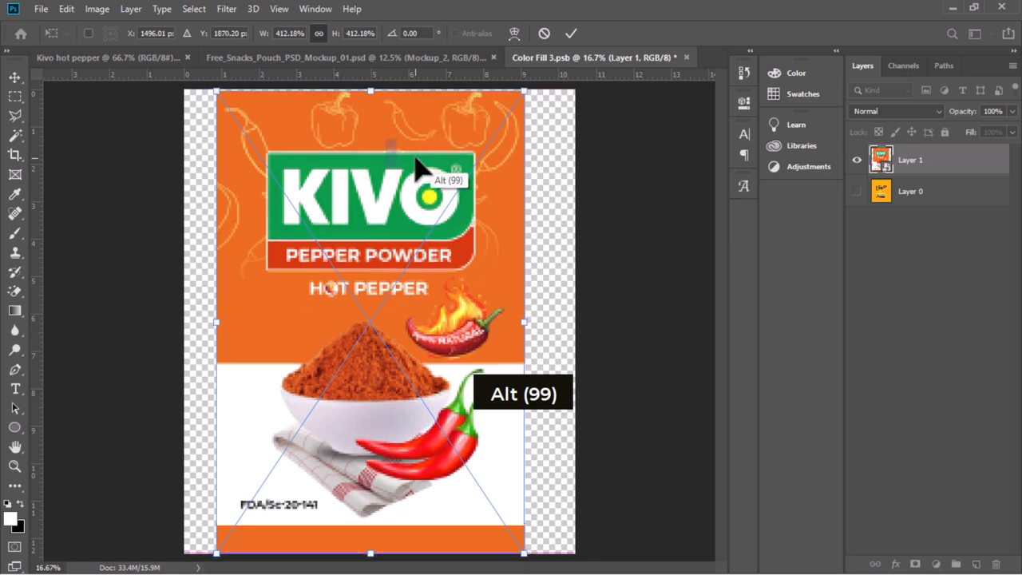
left_click(524, 90, "alt")
left_click_drag(523, 91, 526, 87)
key("Return")
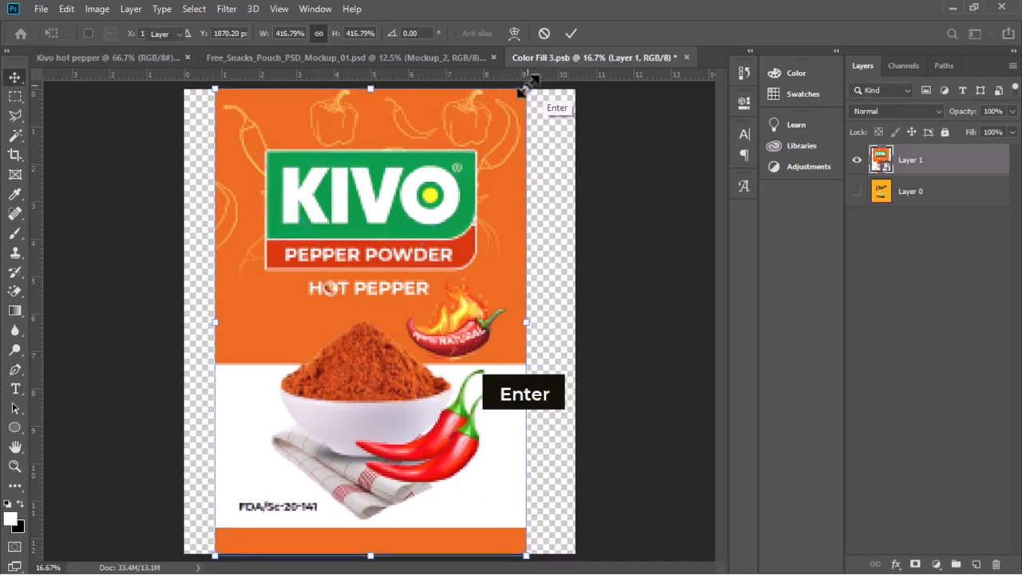
Nudge the artwork right and stretch it horizontally on both sides to 522.5% width so it spans the whole canvas
key("Right")
key("Right")
key("Right")
key("Right")
key("Right")
key("Right")
key("Right")
key("Right")
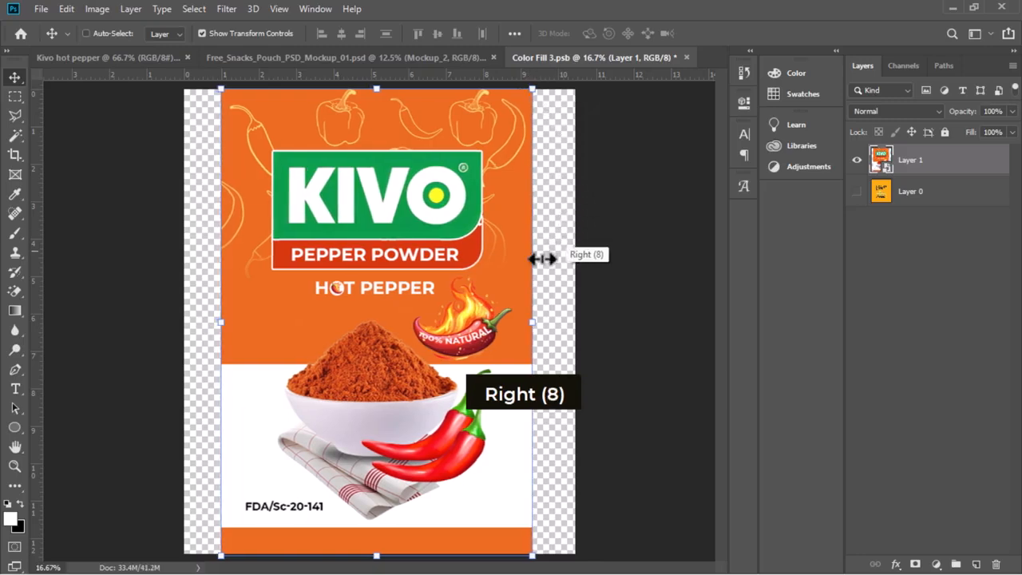
left_click(533, 320, "shift")
left_click_drag(550, 320, 574, 320)
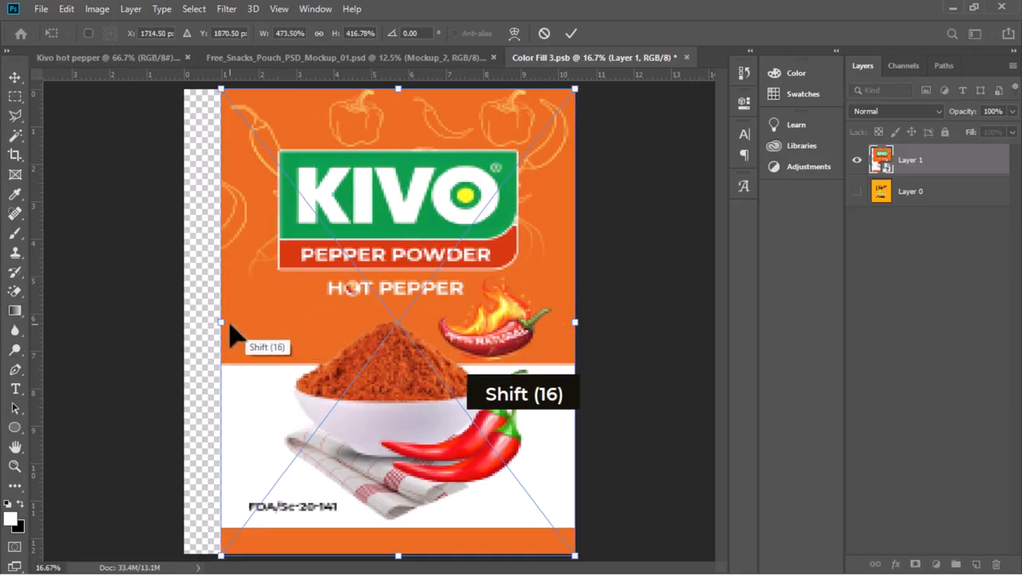
key("shift")
left_click_drag(225, 320, 191, 317)
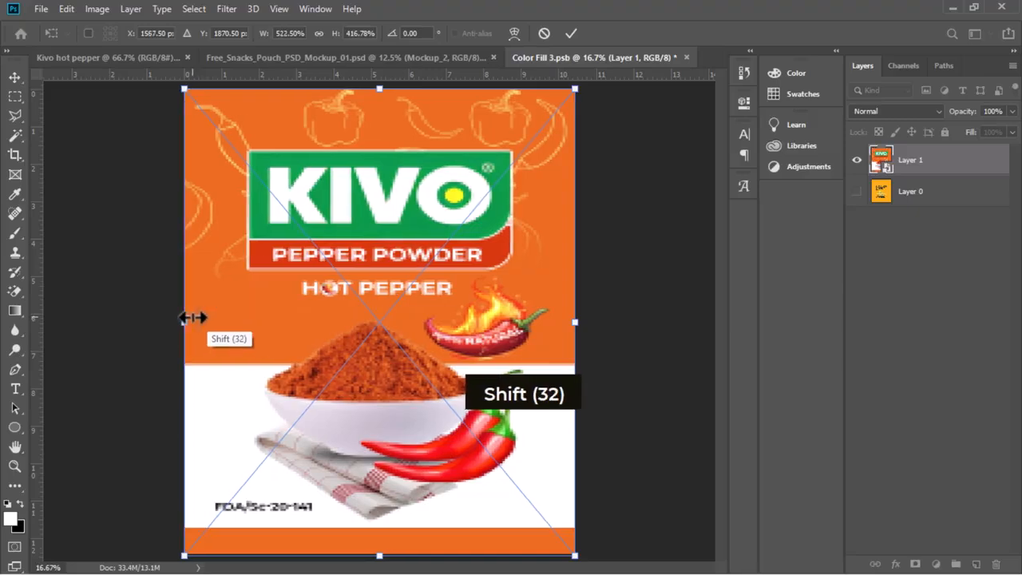
key("Return")
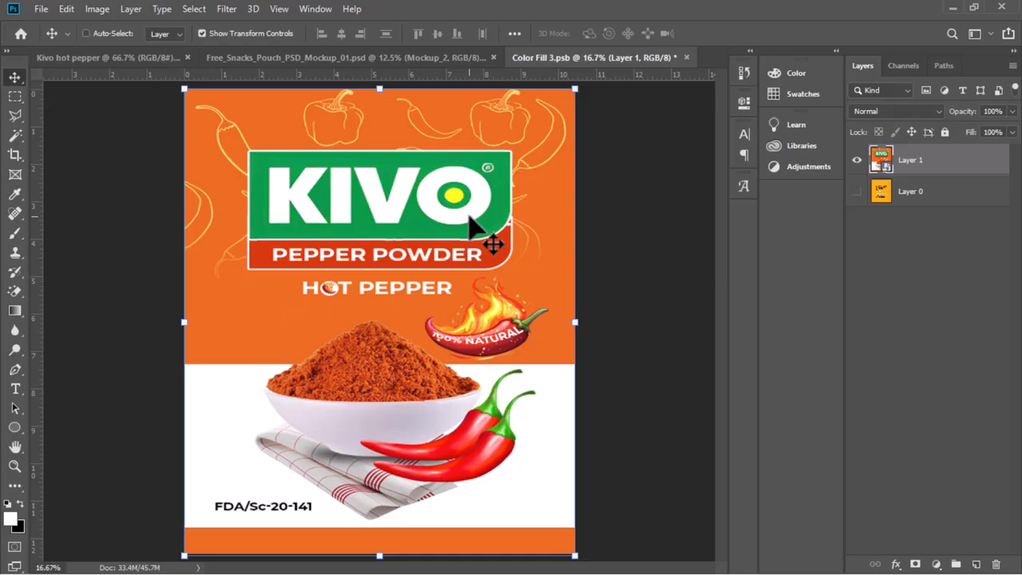
Save the smart object contents with Maximize Compatibility on and return to the pouch mockup document
key("ctrl+s")
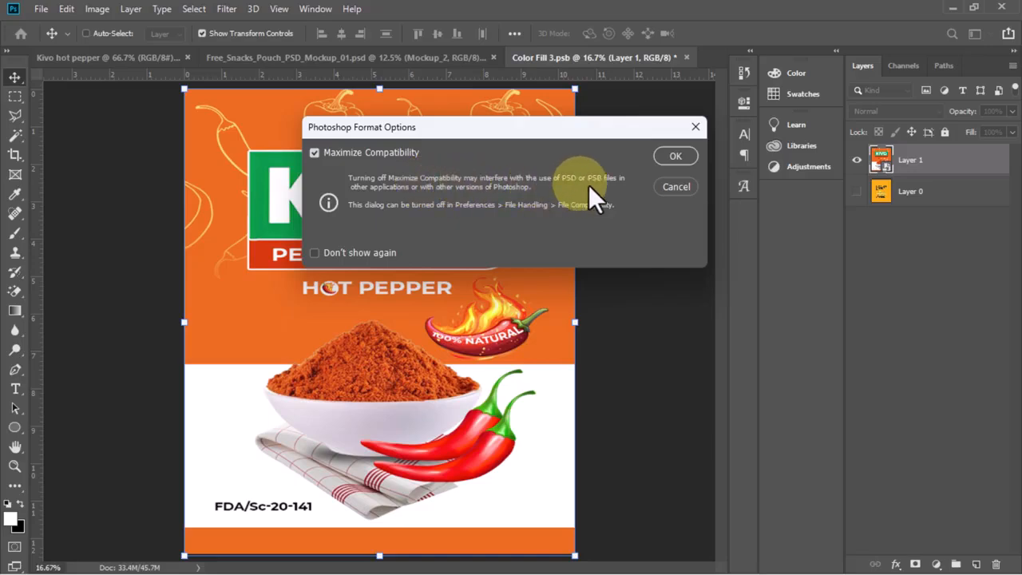
left_click(674, 155)
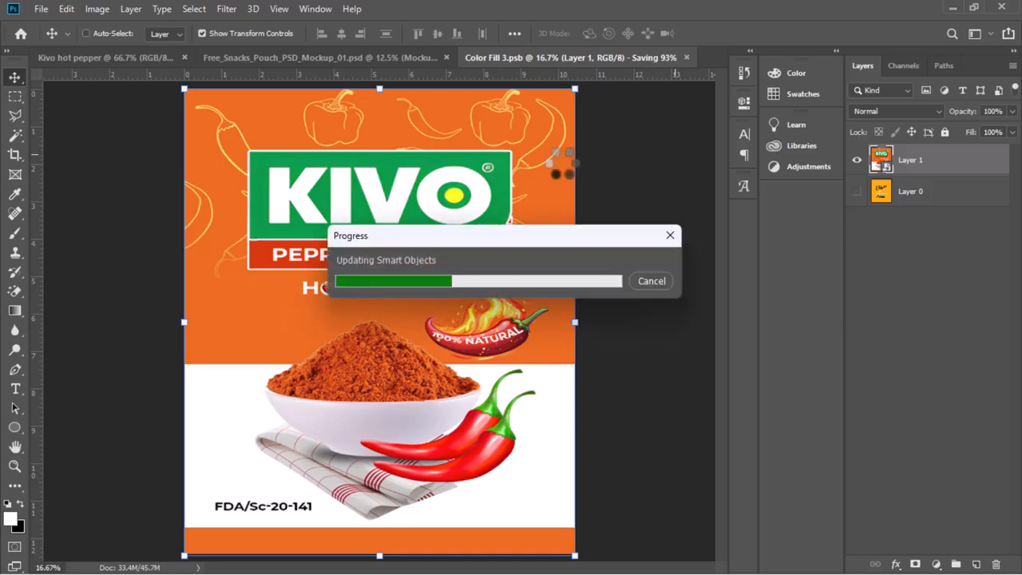
left_click(430, 57)
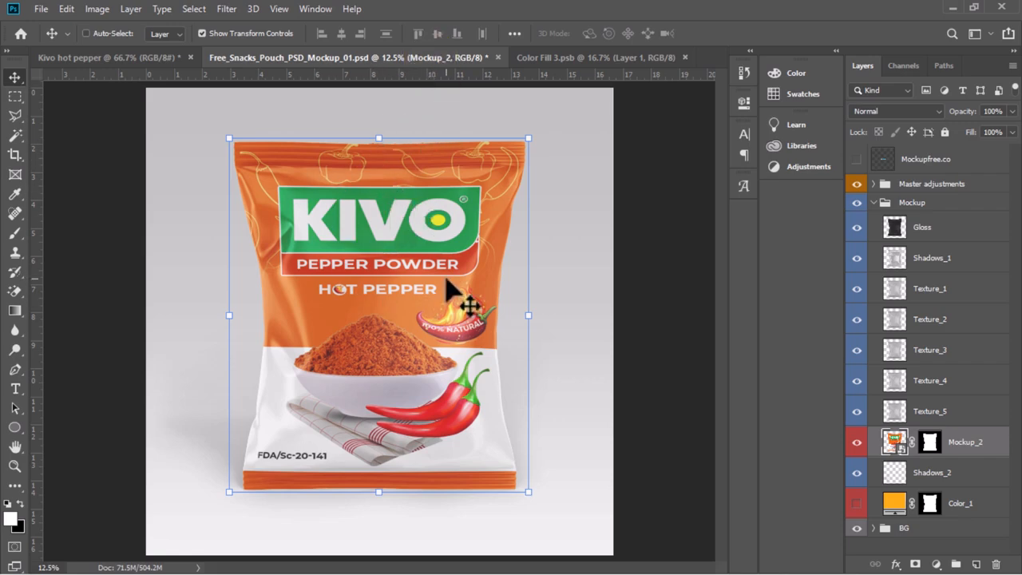
Hide the Gloss layer in the Mockup group
left_click(856, 228)
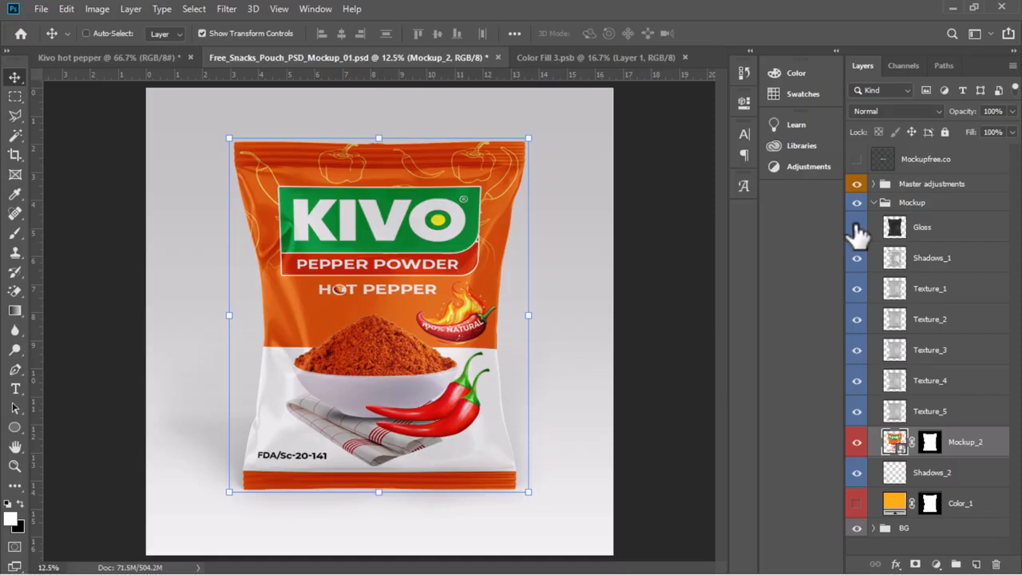